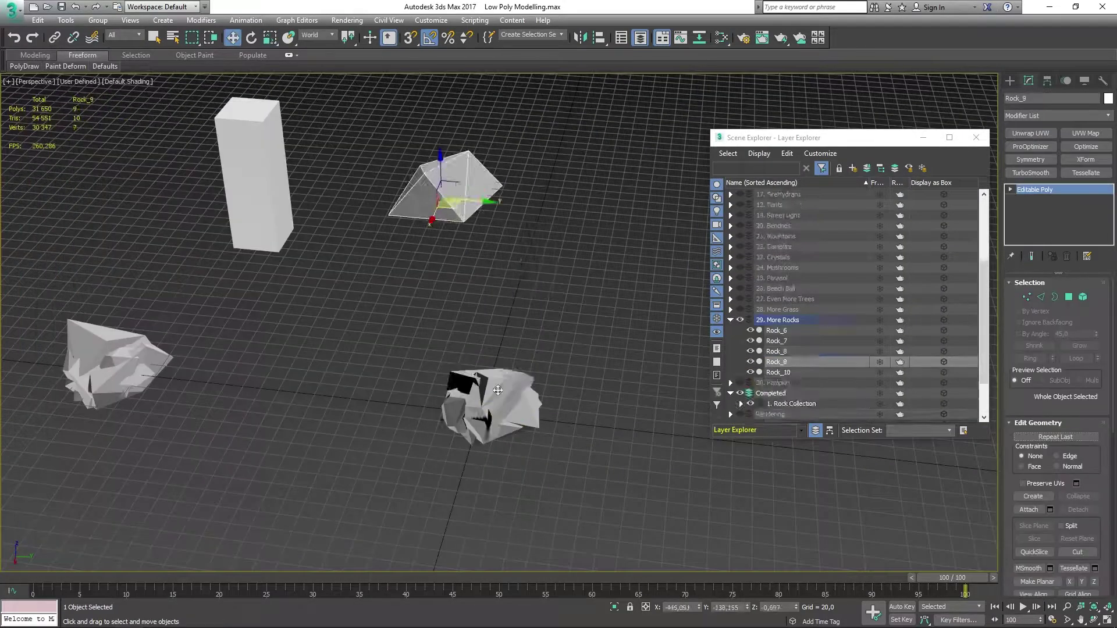
# - Review the viewport display quality presets, lighting and shadow options, and reference coordinate systems
pyautogui.click(87, 82)
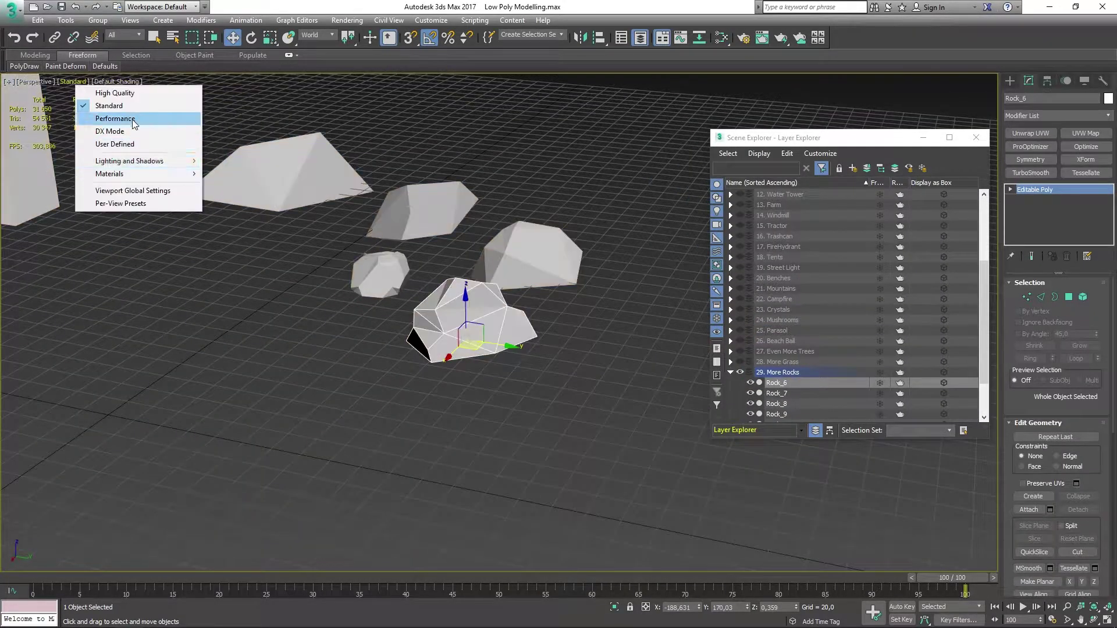
pyautogui.click(603, 204)
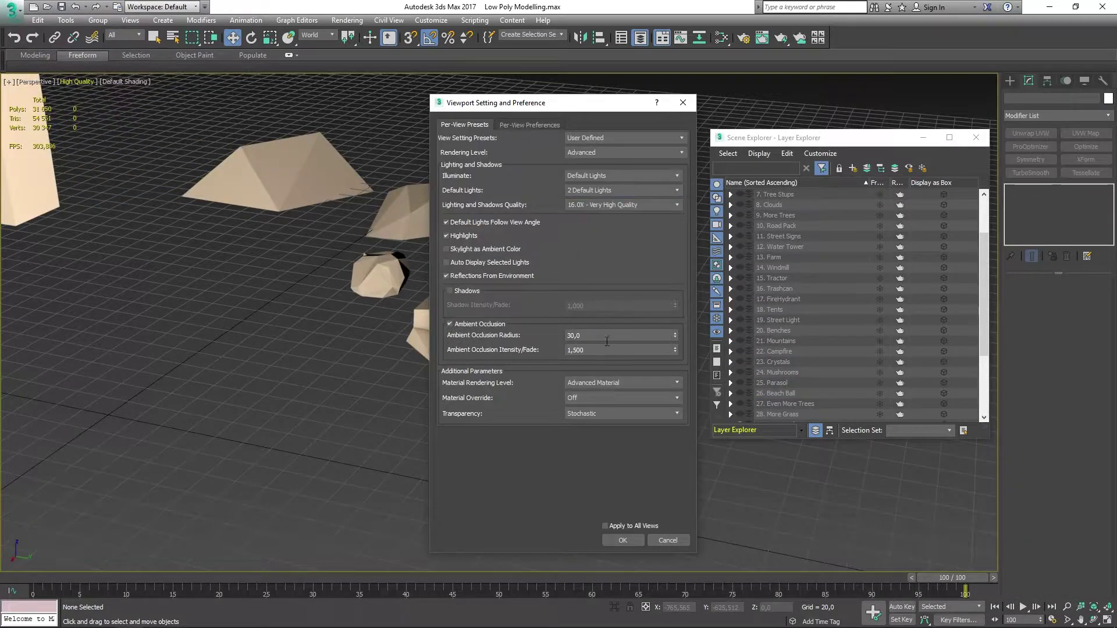
pyautogui.click(318, 35)
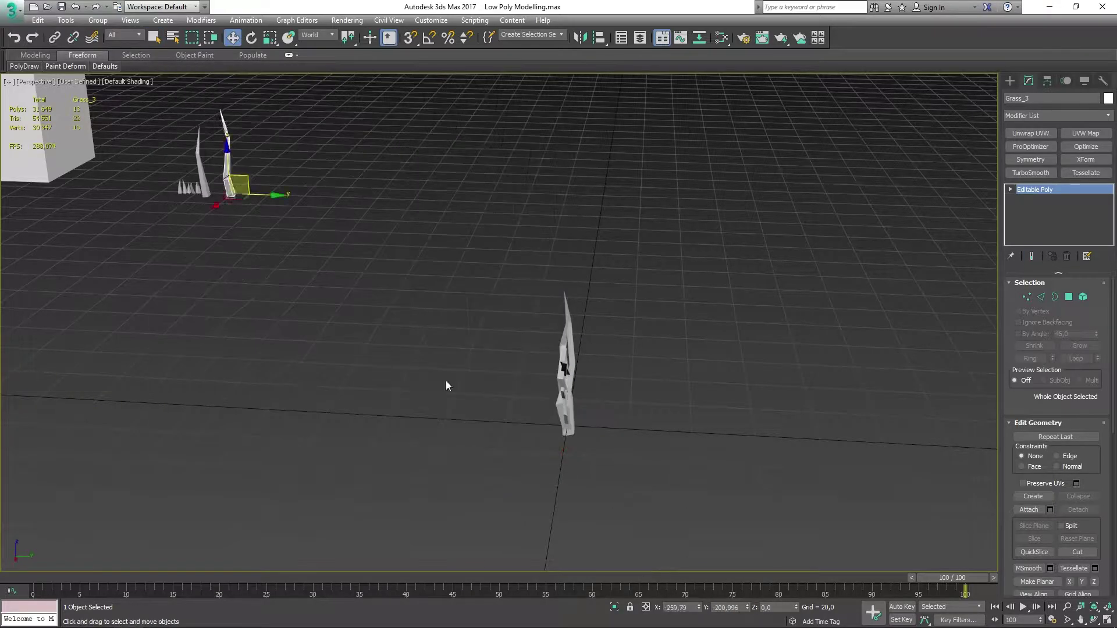
# - Reset the tall grass blade's X position to 0
pyautogui.rightClick(700, 608)
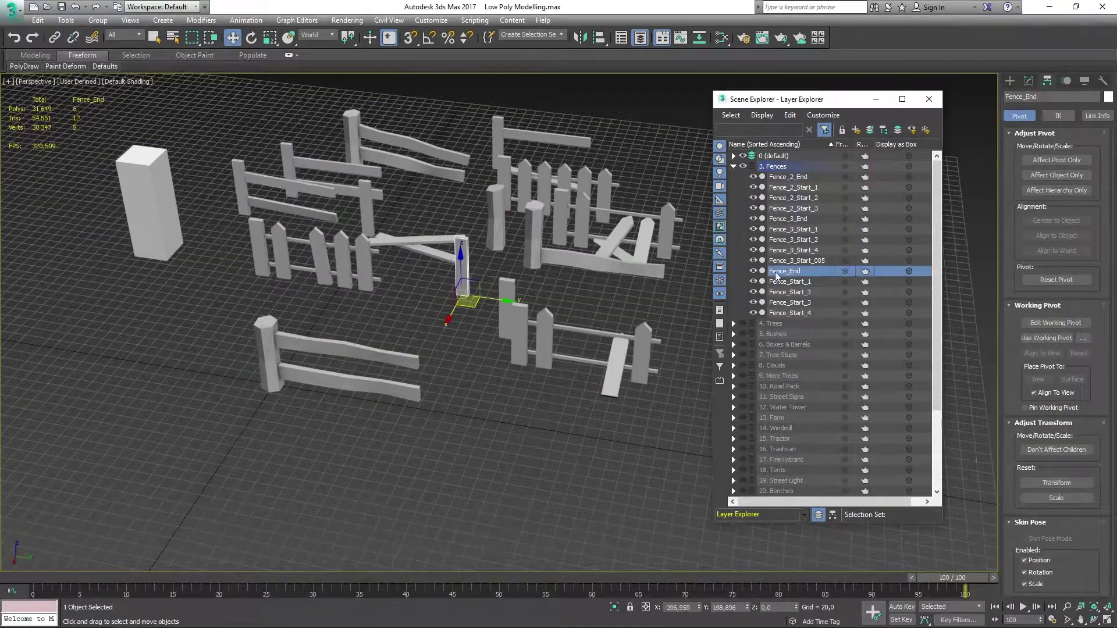
# - Select Fence_Start_1, frame it in the view and toggle 3D snapping
pyautogui.click(790, 282)
pyautogui.press('s')
pyautogui.press('z')
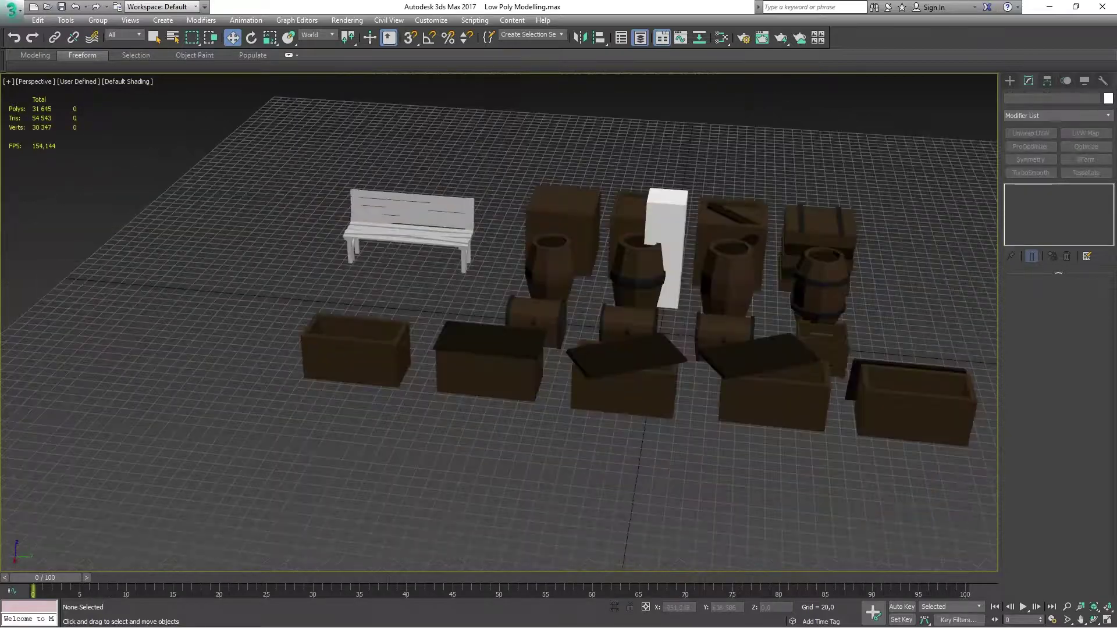
# - View the crates and barrels from above and switch to Standard Primitives creation
pyautogui.moveTo(654, 320)
pyautogui.keyDown('alt'); pyautogui.mouseDown(button='middle')
pyautogui.moveTo(748, 394)
pyautogui.moveTo(725, 379)
pyautogui.mouseUp(button='middle'); pyautogui.keyUp('alt')
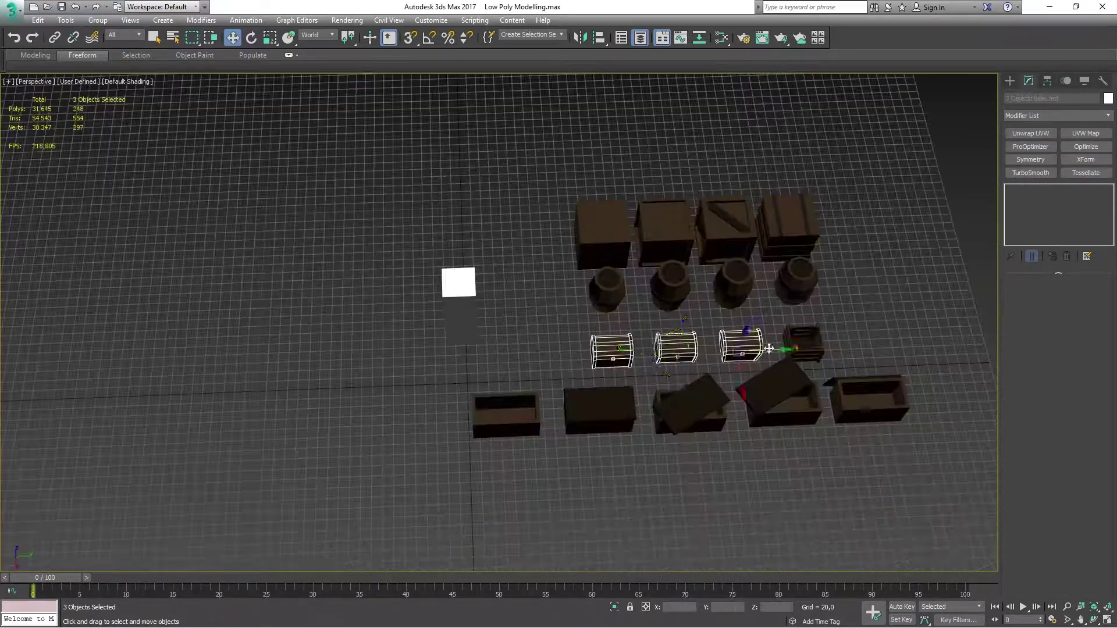
pyautogui.click(1010, 81)
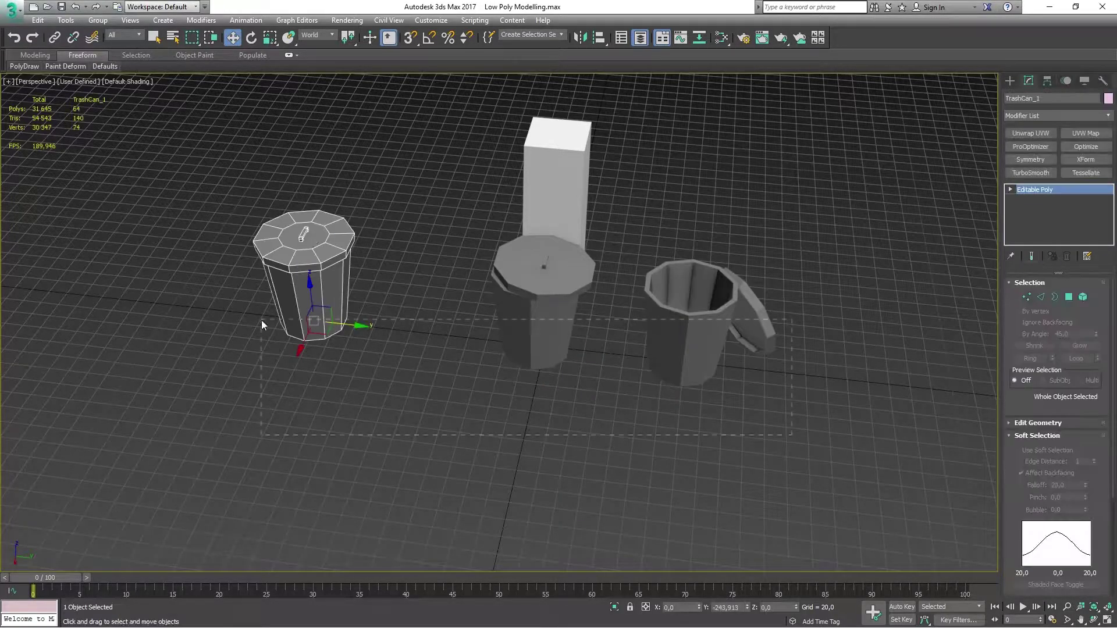
# - Marquee-select all three trash cans together
pyautogui.moveTo(261, 324); pyautogui.dragTo(292, 316)
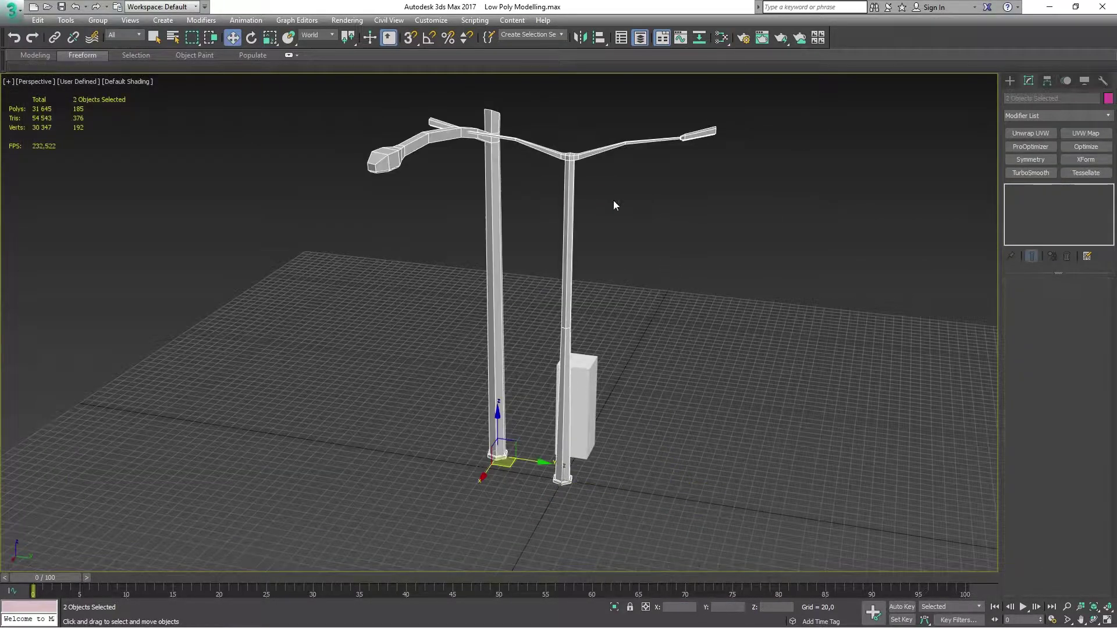
# - Rename the street light to StreetLight_1 and delete the second street light
pyautogui.press('BackSpace')
pyautogui.press('Return')
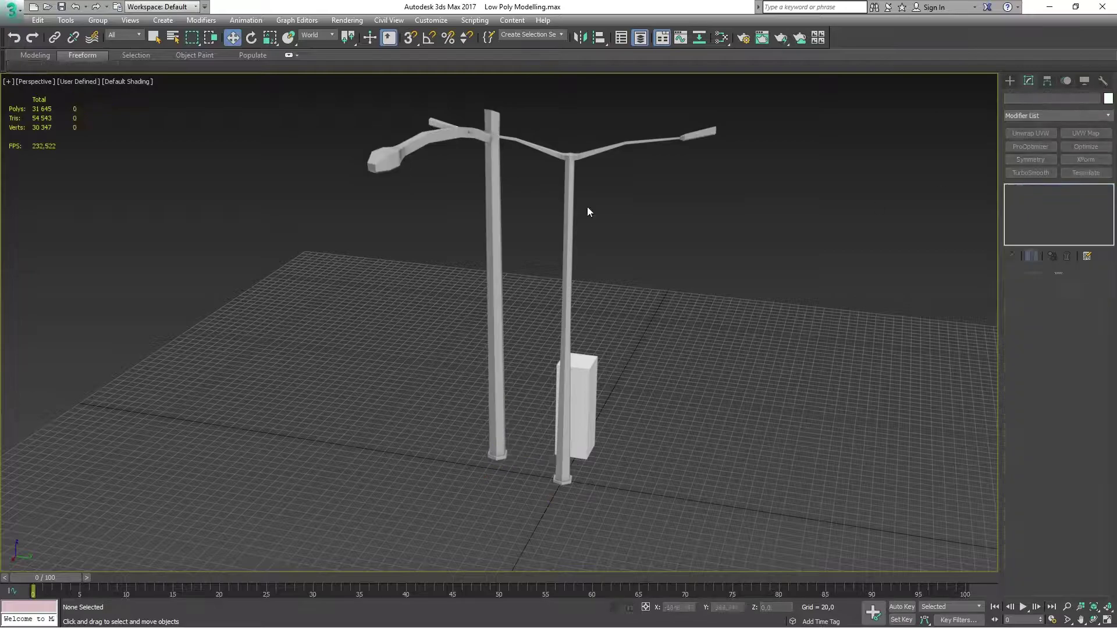
pyautogui.press('Delete')
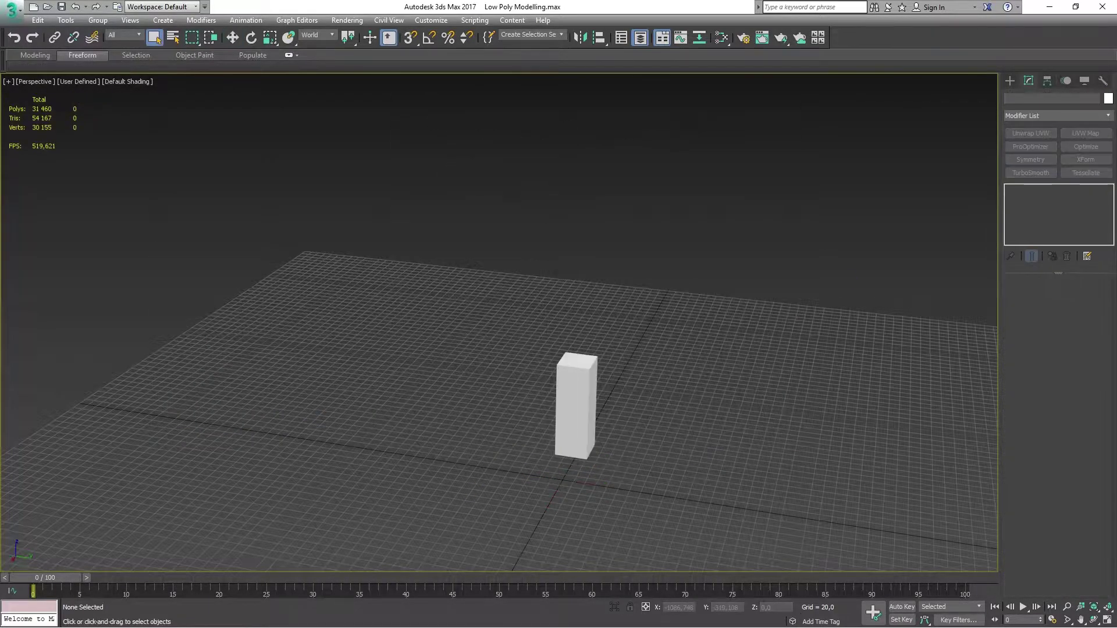
# - Scale the six selected floor tiles up into one large ground plane
pyautogui.press('r')
pyautogui.moveTo(578, 477); pyautogui.dragTo(703, 561)
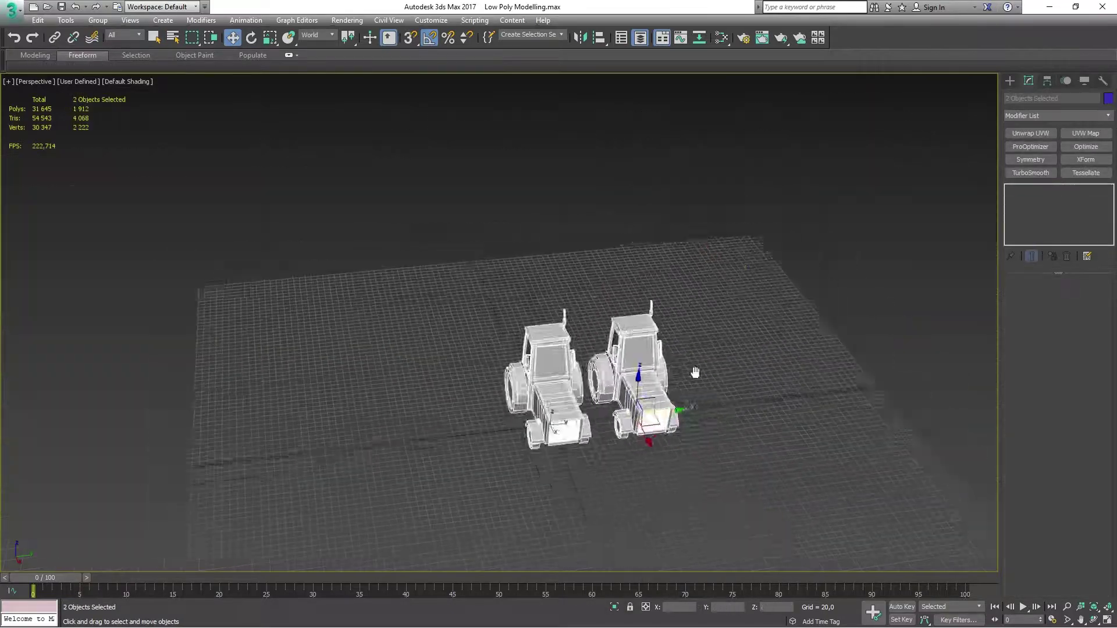
# - Box-select a group, select the inverted-triangle street sign, and orbit low around the windmill
pyautogui.moveTo(622, 500); pyautogui.dragTo(513, 429)
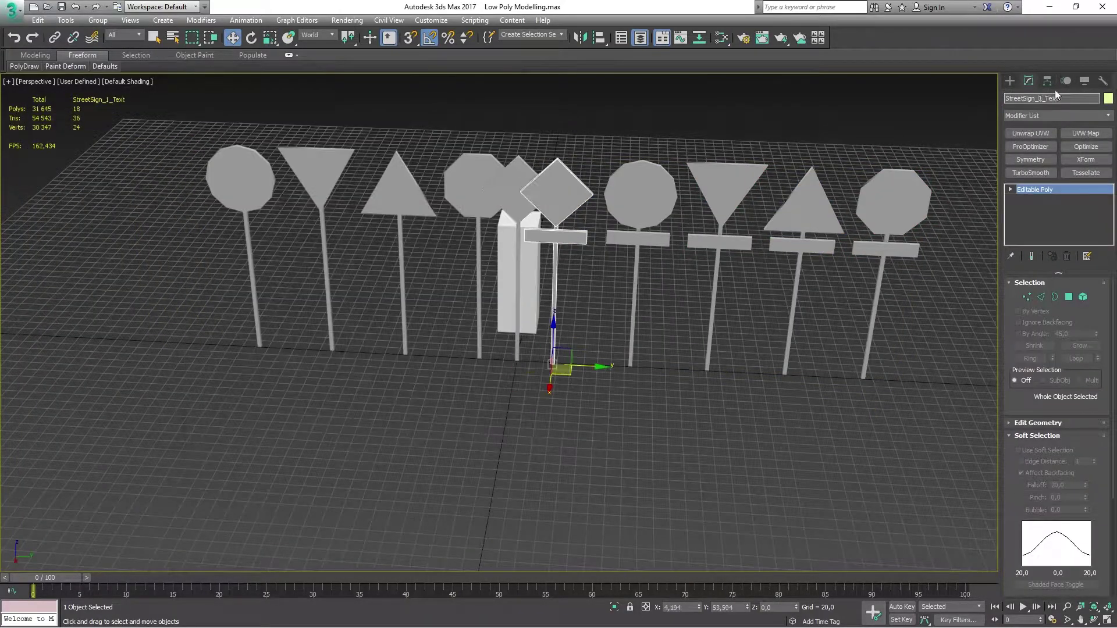
pyautogui.click(308, 192)
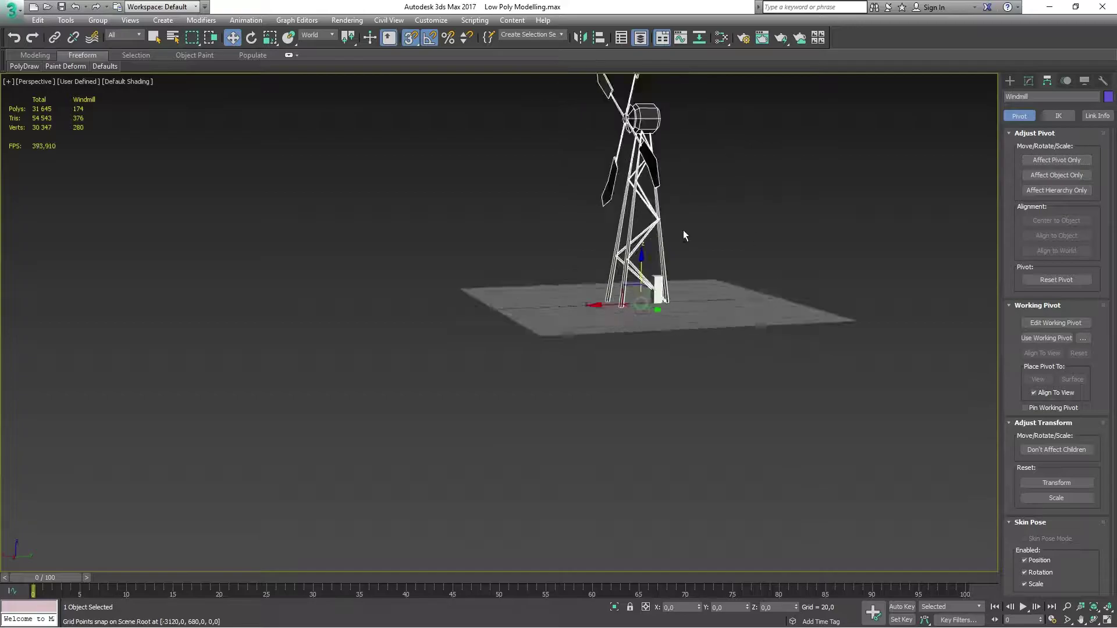
pyautogui.keyDown('alt'); pyautogui.moveTo(683, 230); pyautogui.dragTo(757, 162, button='middle'); pyautogui.keyUp('alt')
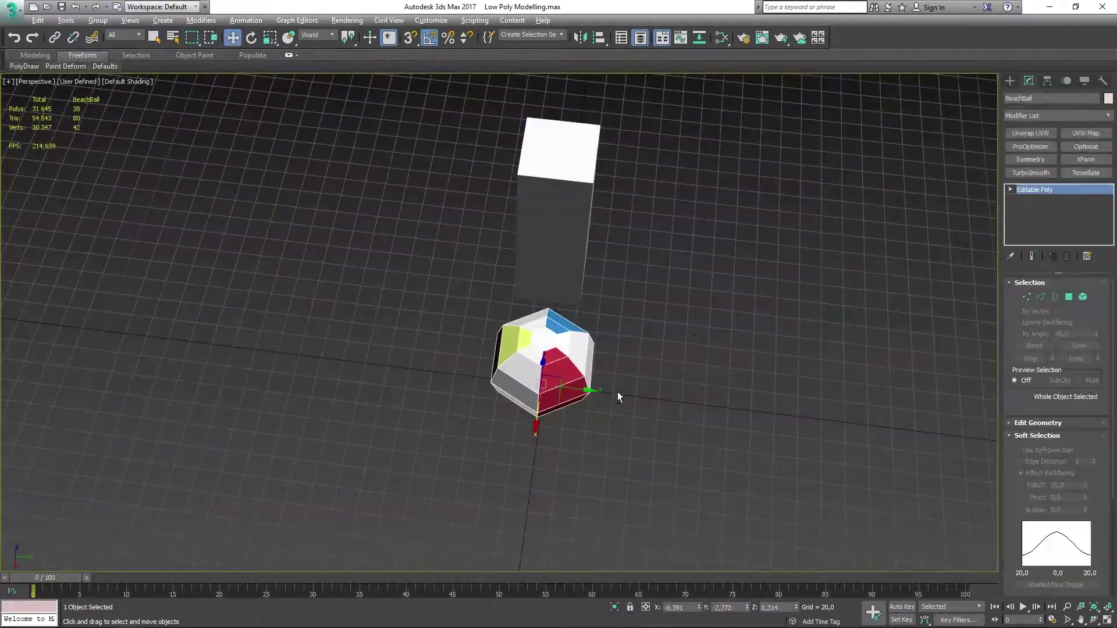
# - Close the Slate Material Editor window
pyautogui.click(525, 108)
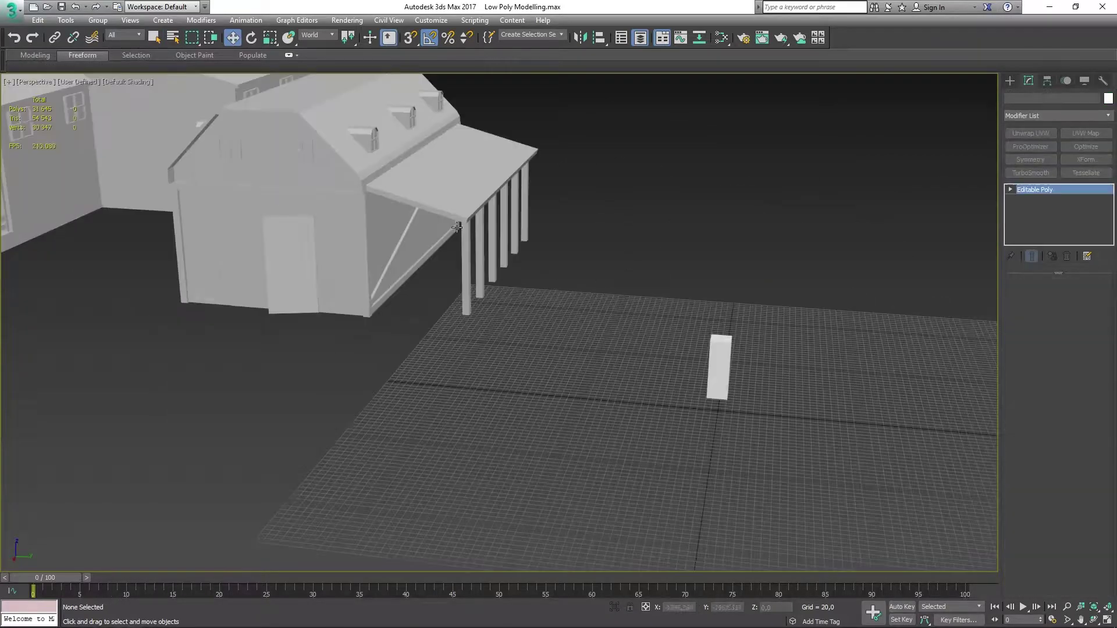
# - Select Farm_Barn_3, the barn with the open shed
pyautogui.click(456, 228)
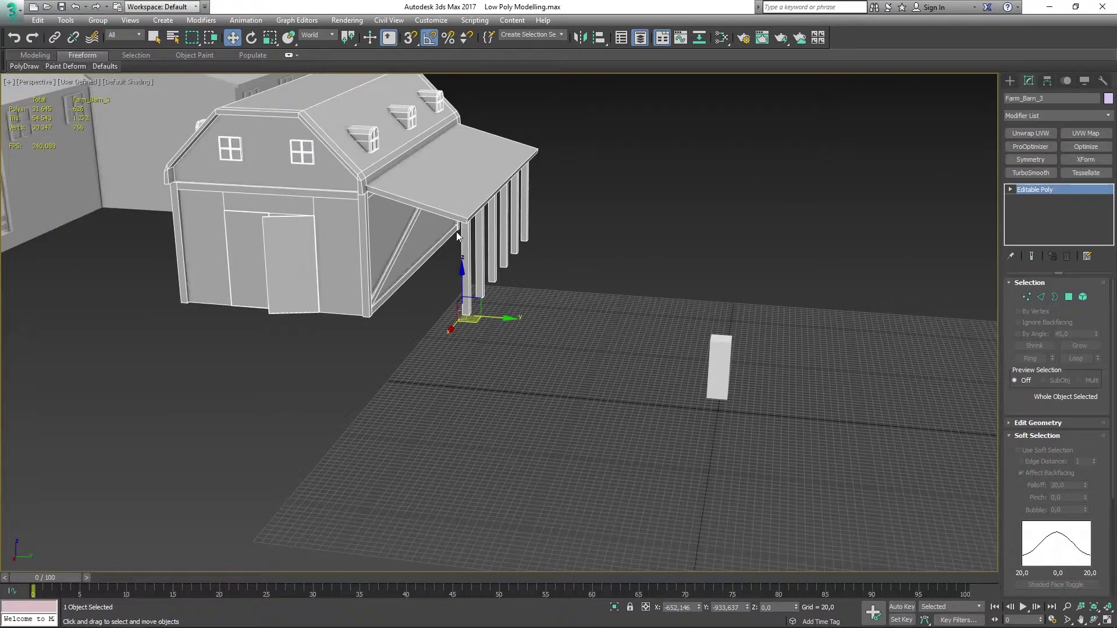